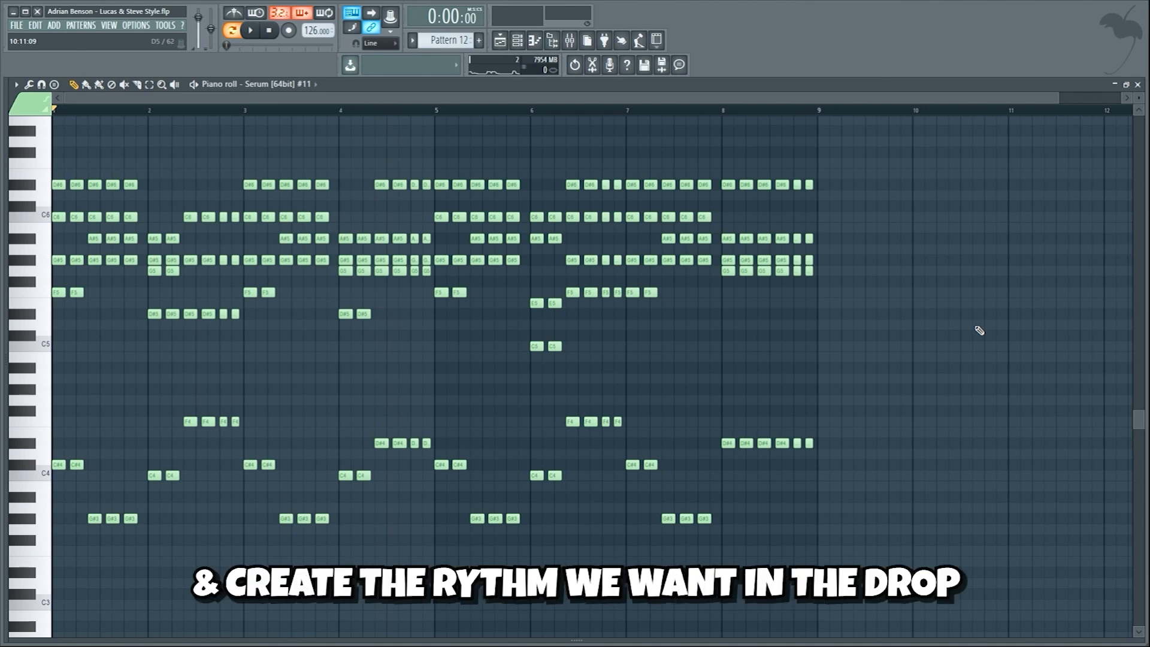
# Play back the drop's chord rhythm, its melody and the Serum lead layer in their piano rolls.
pyautogui.press('space')
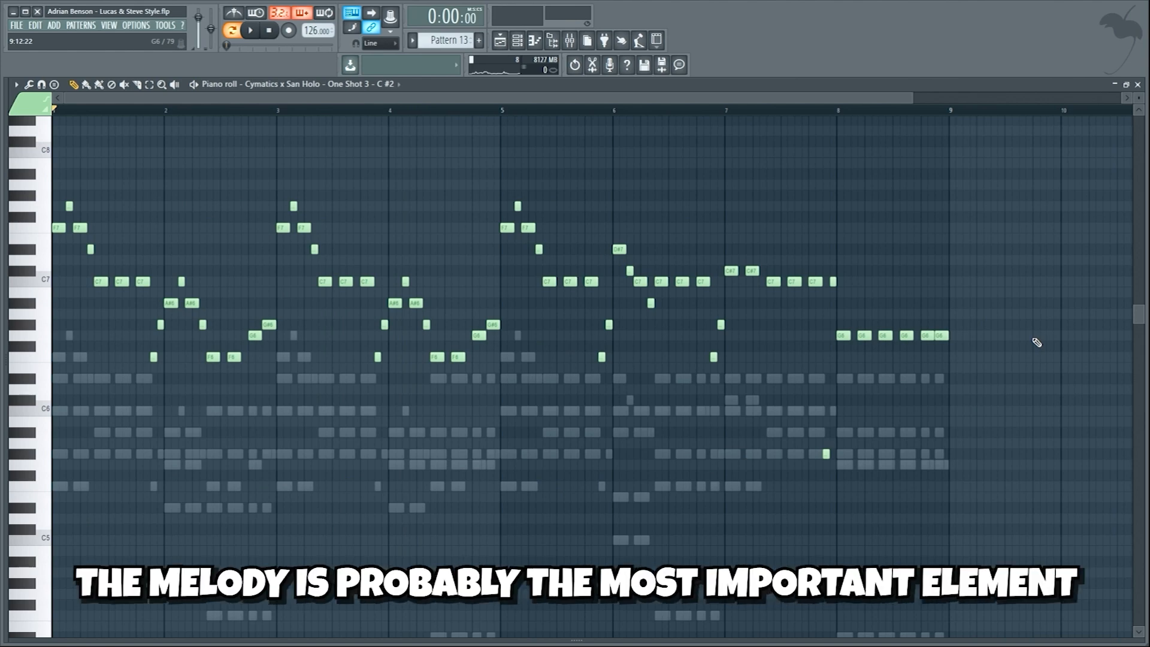
pyautogui.press('space')
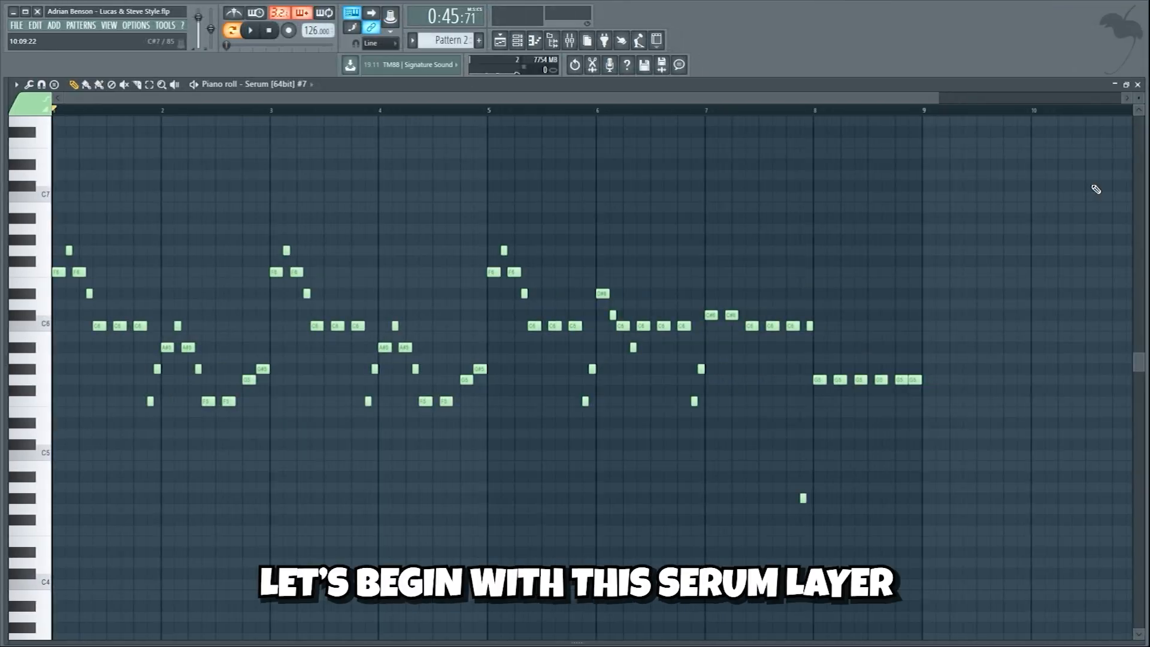
pyautogui.press('space')
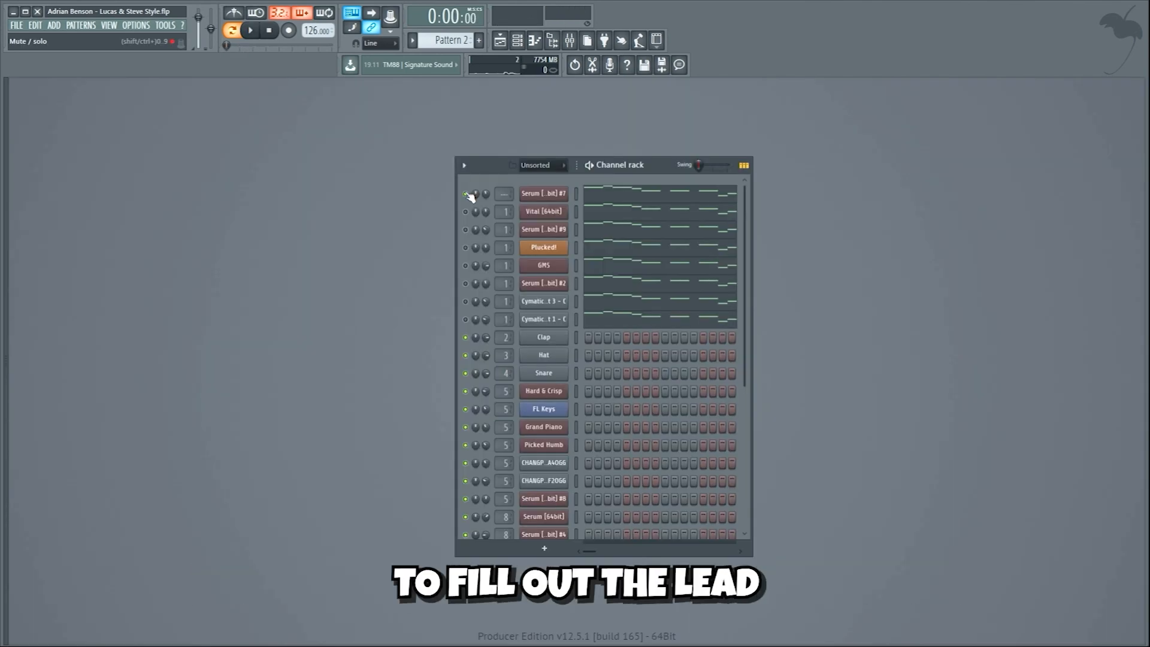
# Audition the lead layers of Pattern 2 by soloing them one after another, down to the two Cymatics one-shots.
pyautogui.press('space')
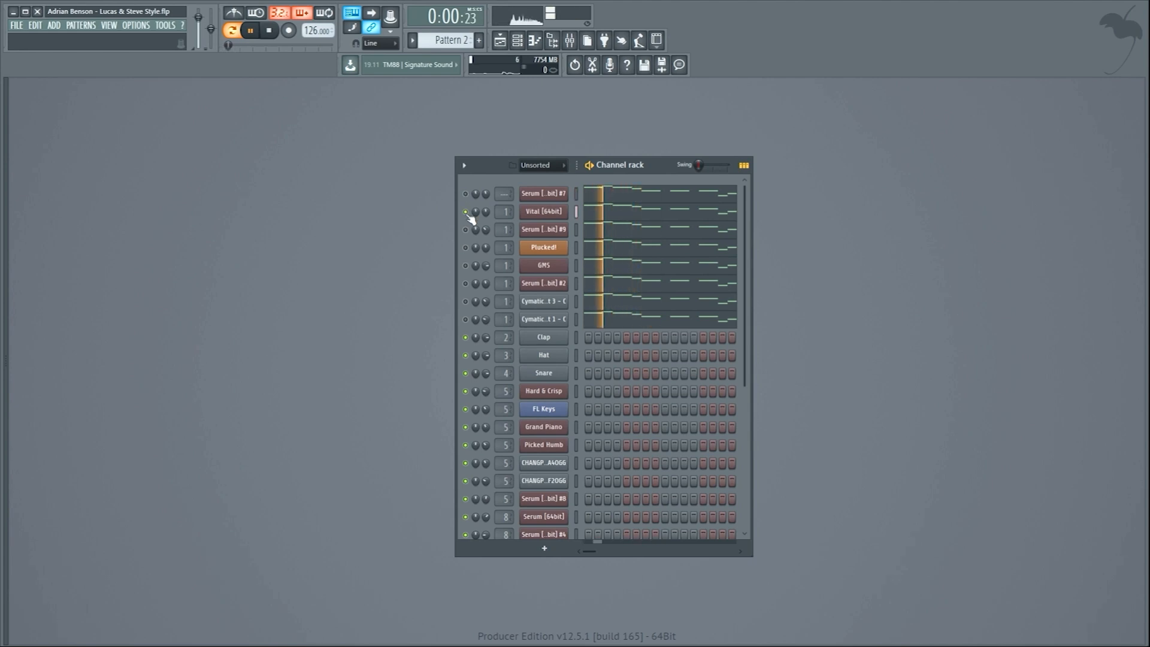
pyautogui.rightClick(466, 265)
pyautogui.rightClick(466, 284)
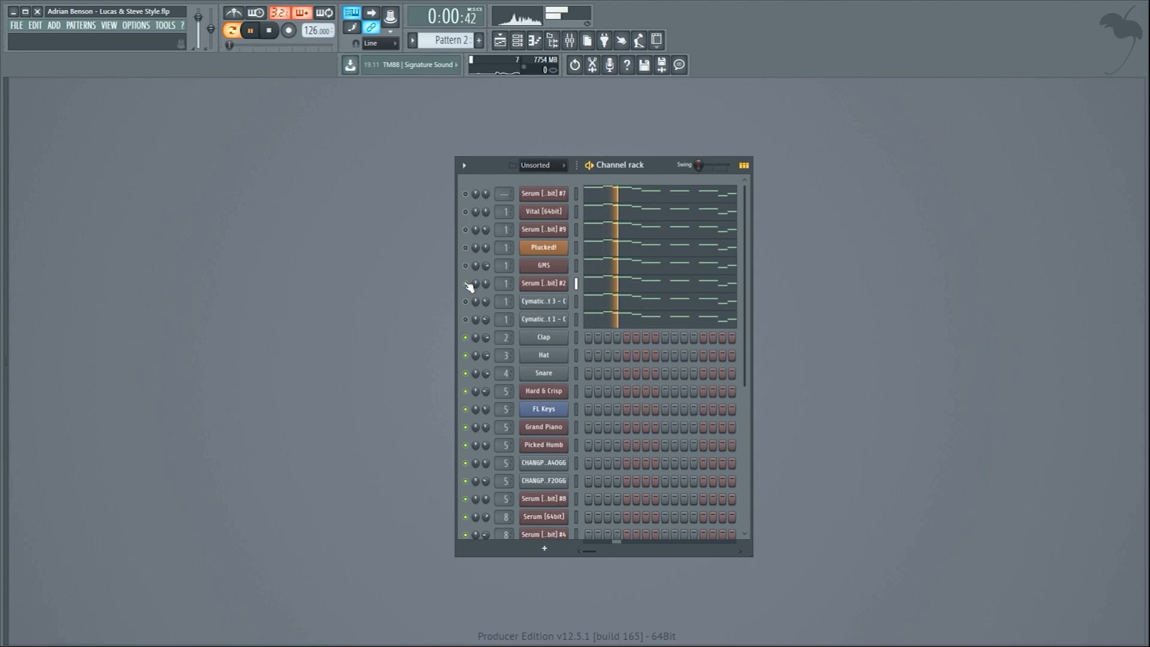
pyautogui.rightClick(466, 302)
pyautogui.rightClick(466, 320)
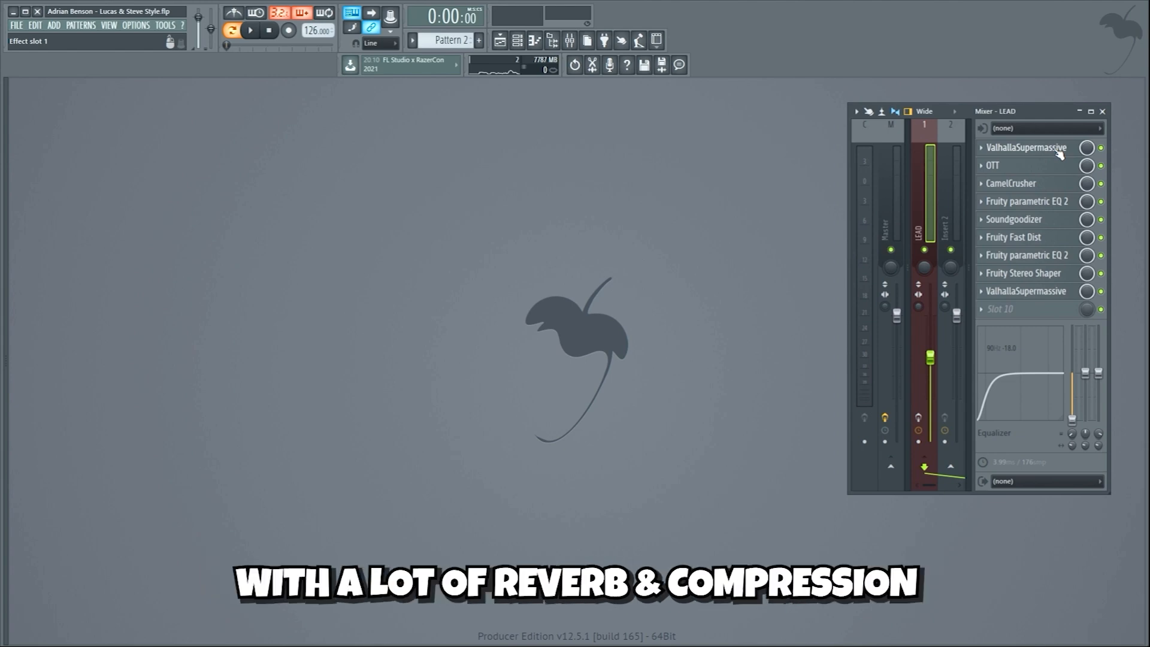
# Review each effect on the LEAD mixer track from ValhallaSupermassive onward, and compare the lead's sound without and with the effects.
pyautogui.click(1057, 152)
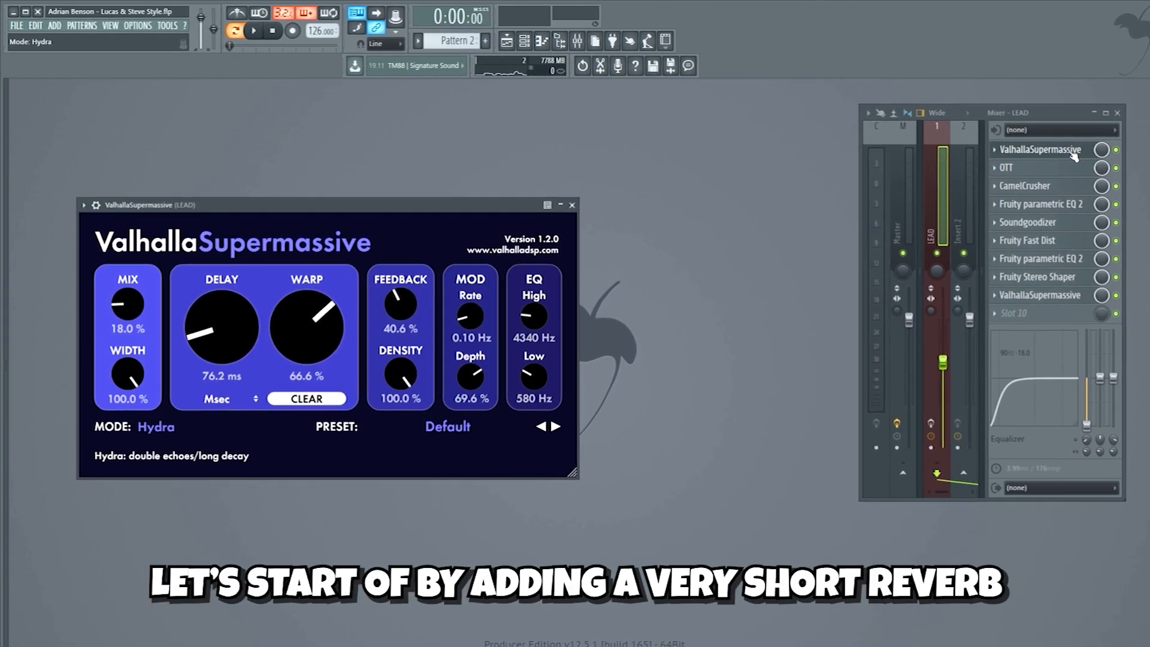
pyautogui.click(1078, 169)
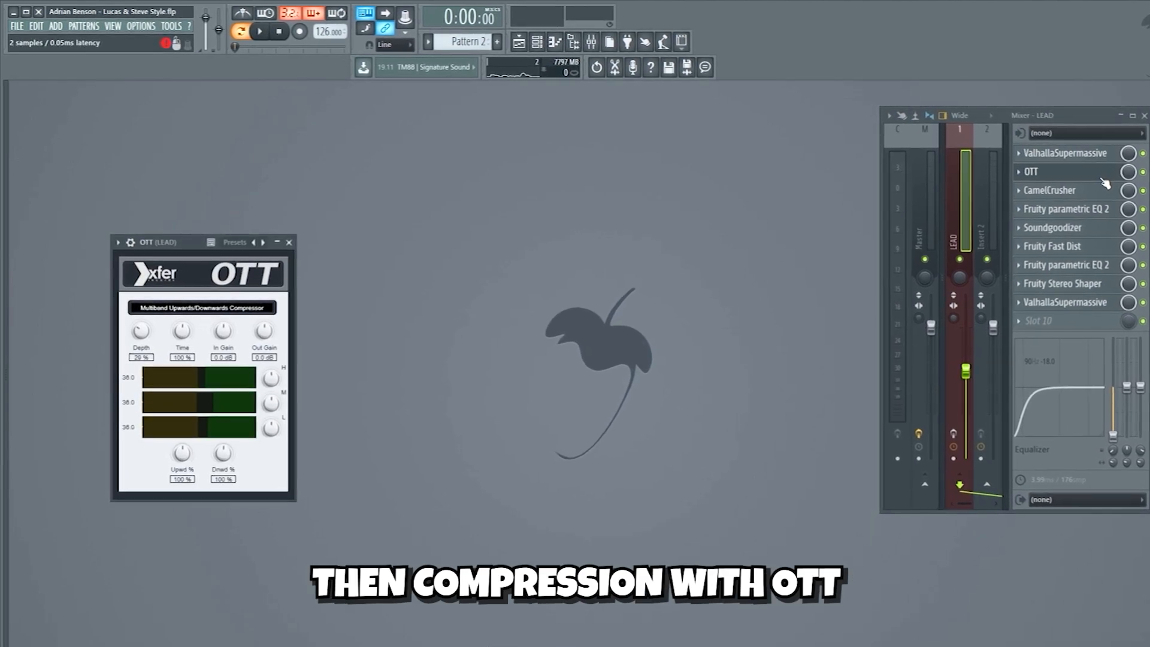
pyautogui.click(1084, 188)
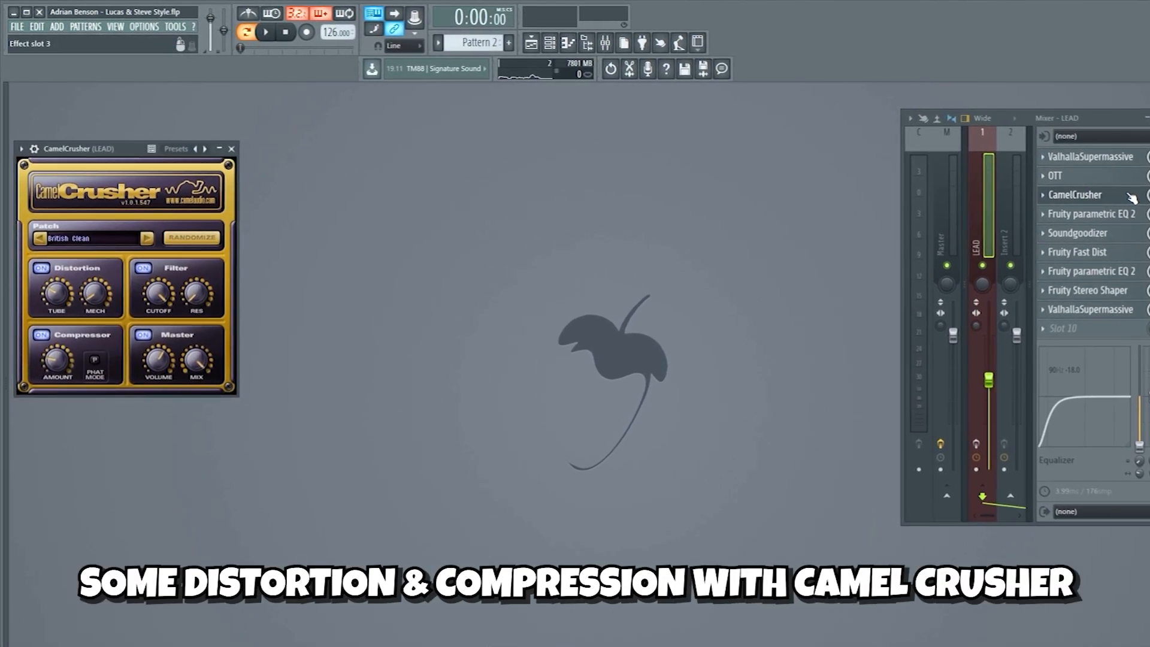
pyautogui.click(1113, 211)
pyautogui.click(1108, 233)
pyautogui.click(1108, 252)
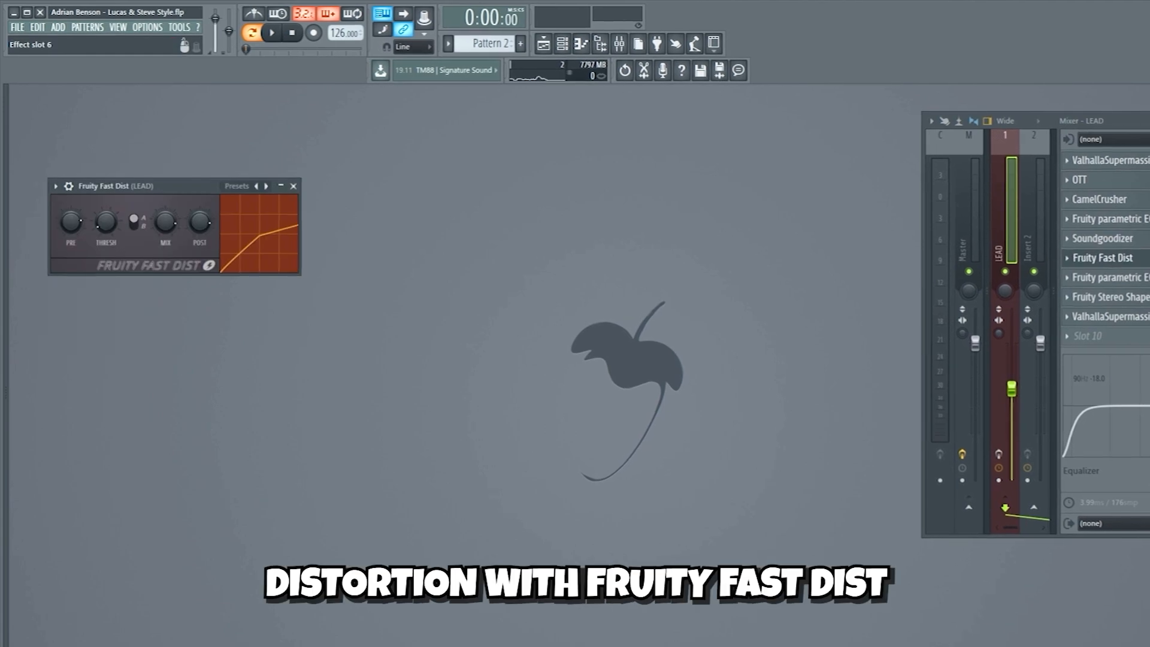
pyautogui.click(1108, 278)
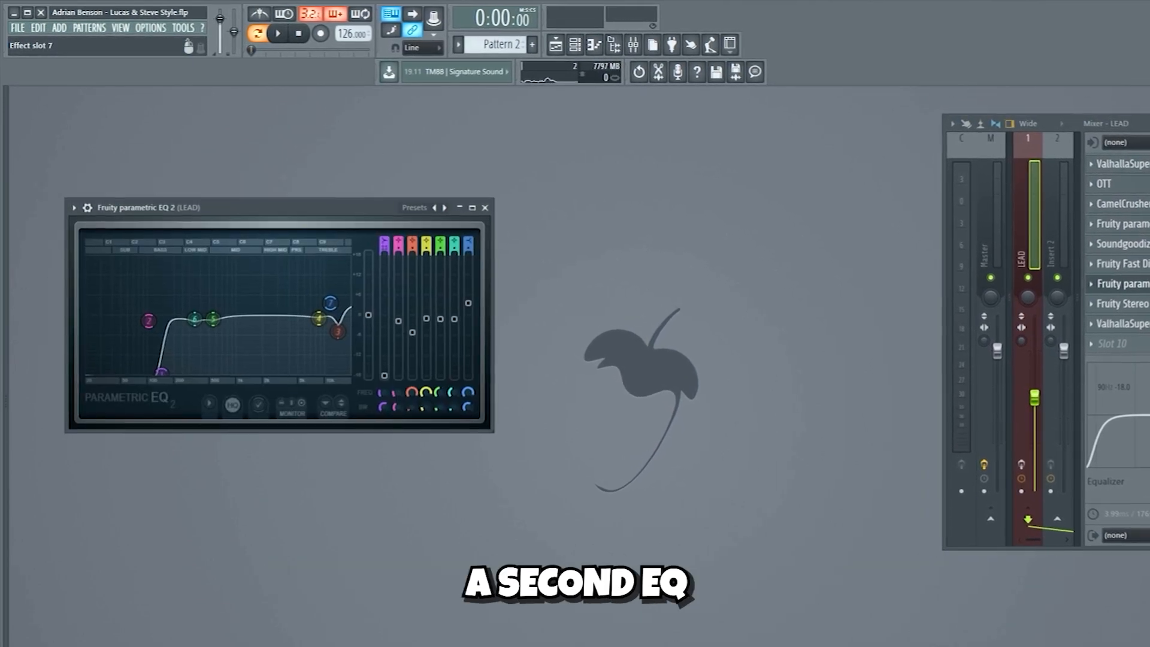
pyautogui.click(1108, 298)
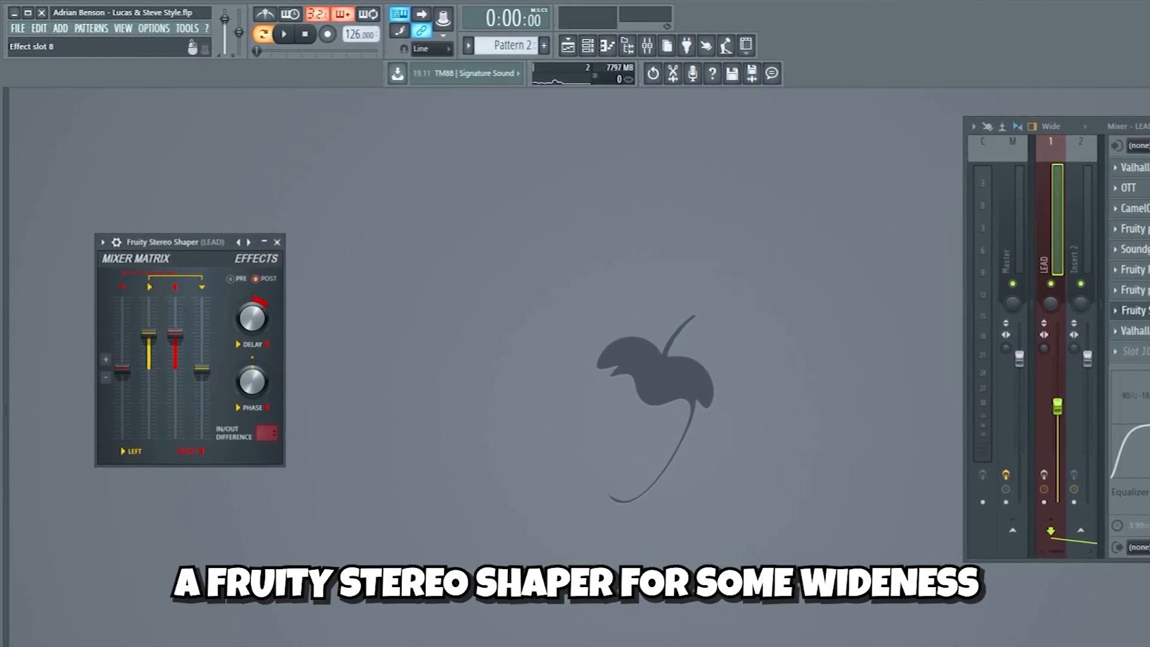
pyautogui.click(1107, 325)
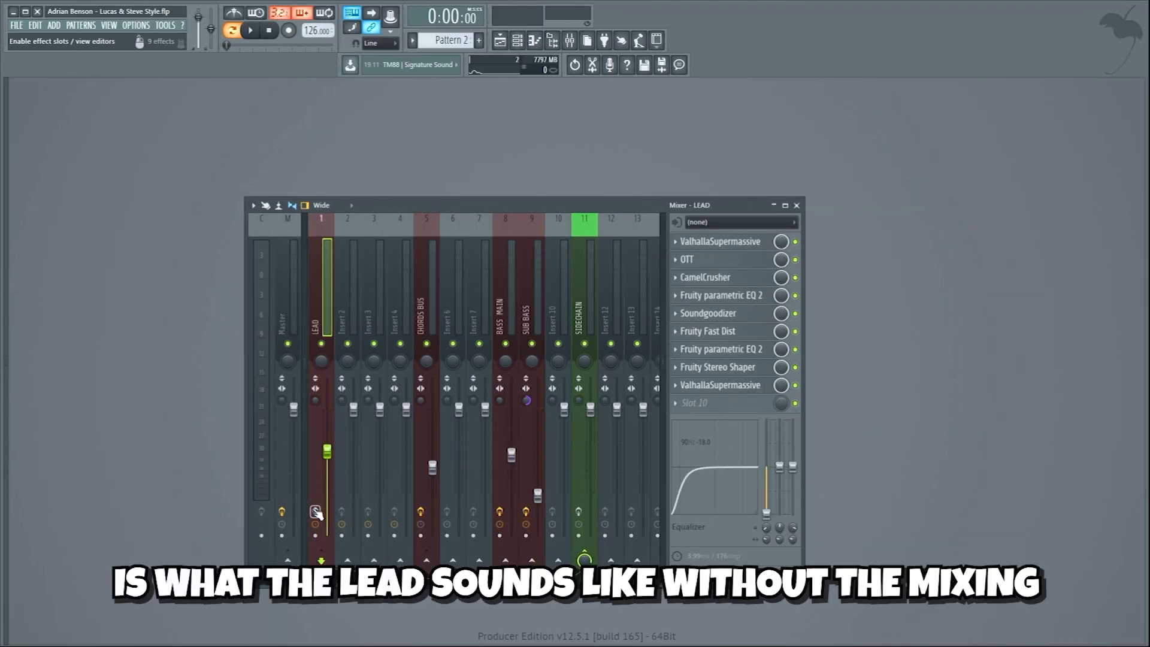
pyautogui.press('space')
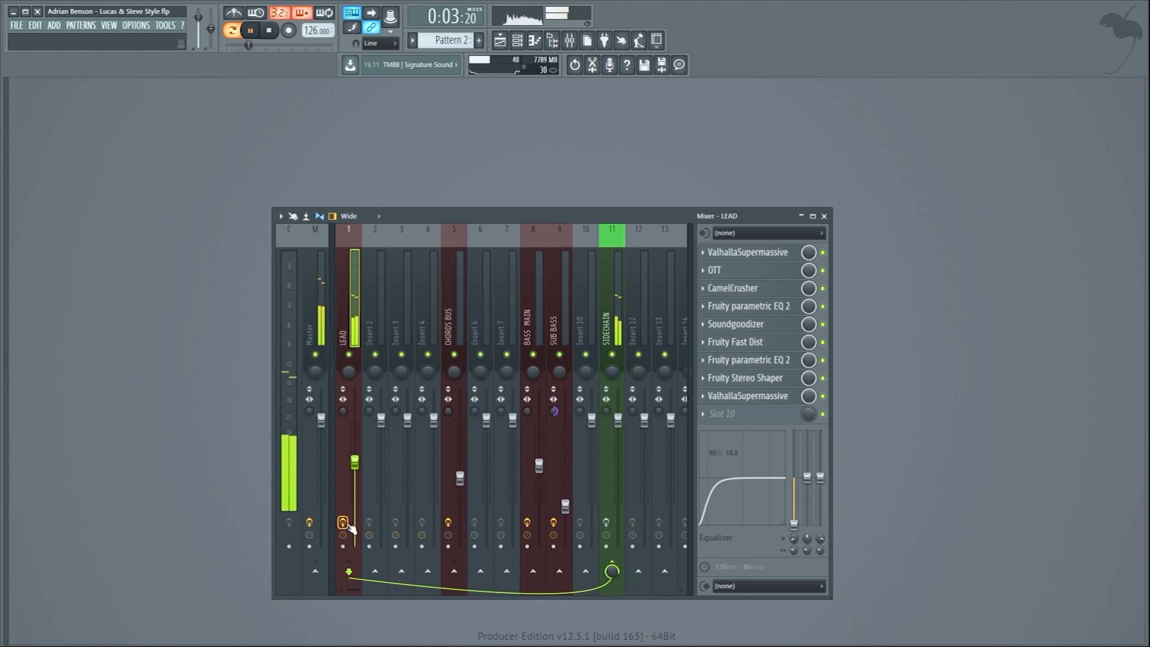
pyautogui.press('space')
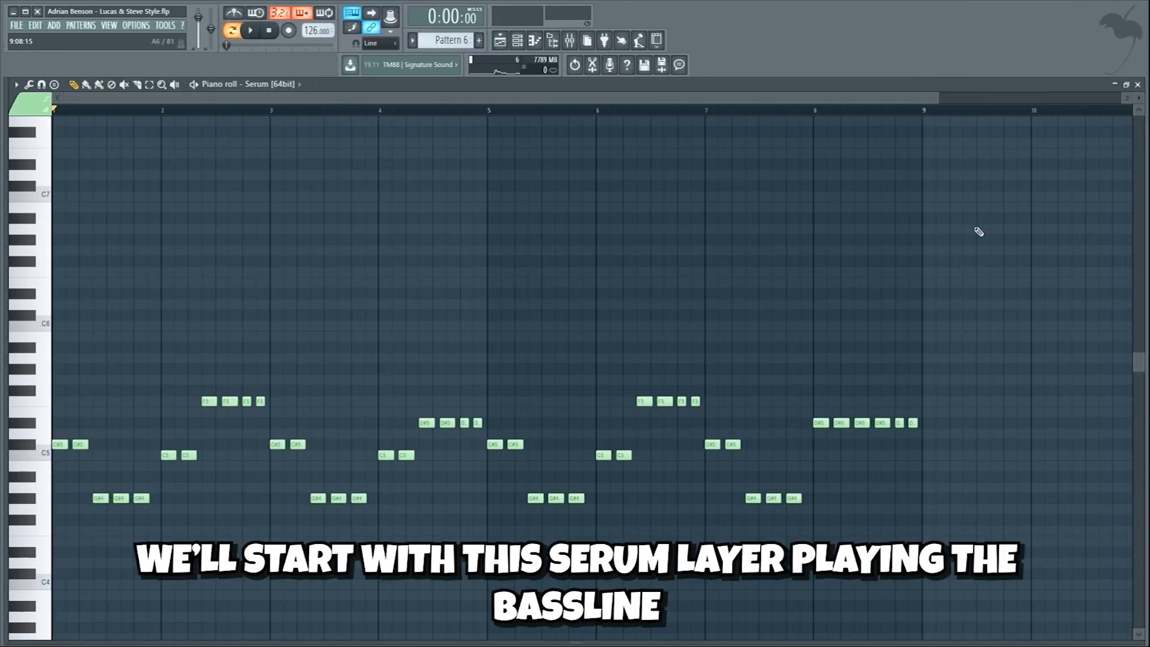
# Play the Serum bassline of Pattern 6 and audition its additional bass layers.
pyautogui.press('space')
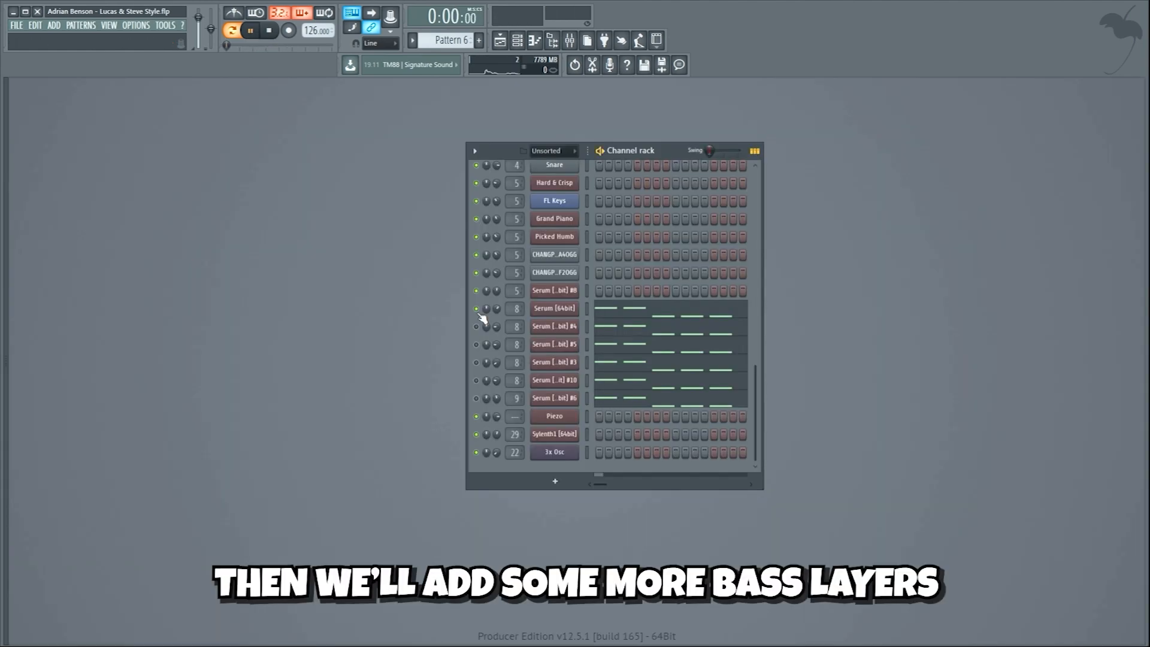
pyautogui.press('space')
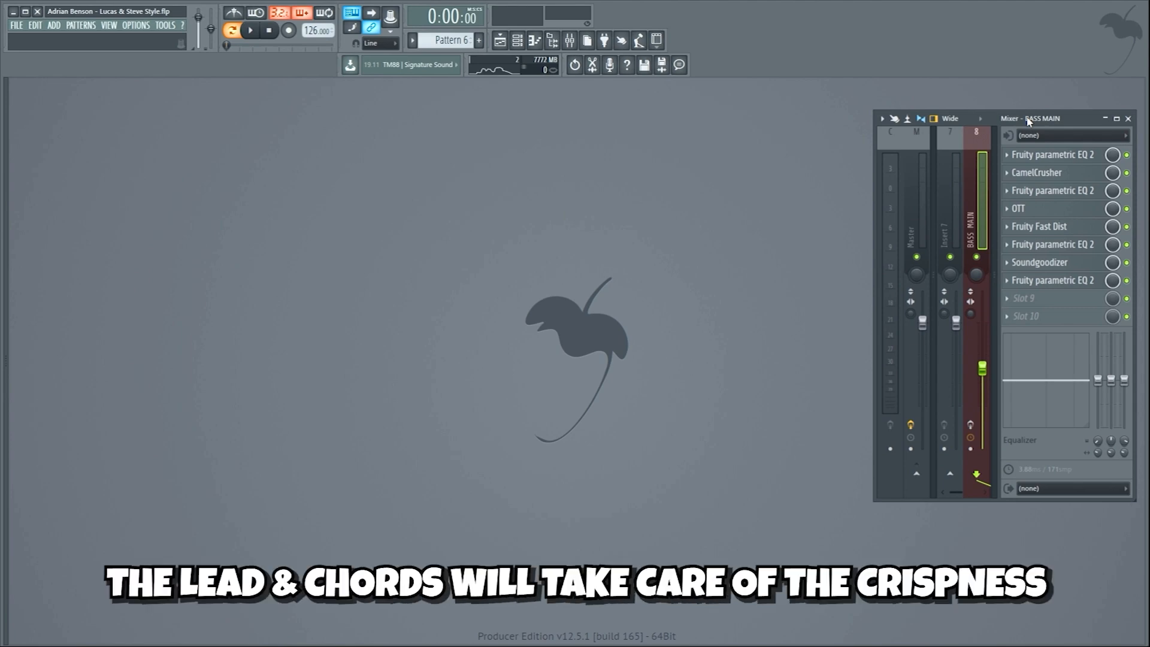
# Review the eight effects on the BASS MAIN mixer track in order, and listen to the bass without its mixing.
pyautogui.click(1045, 154)
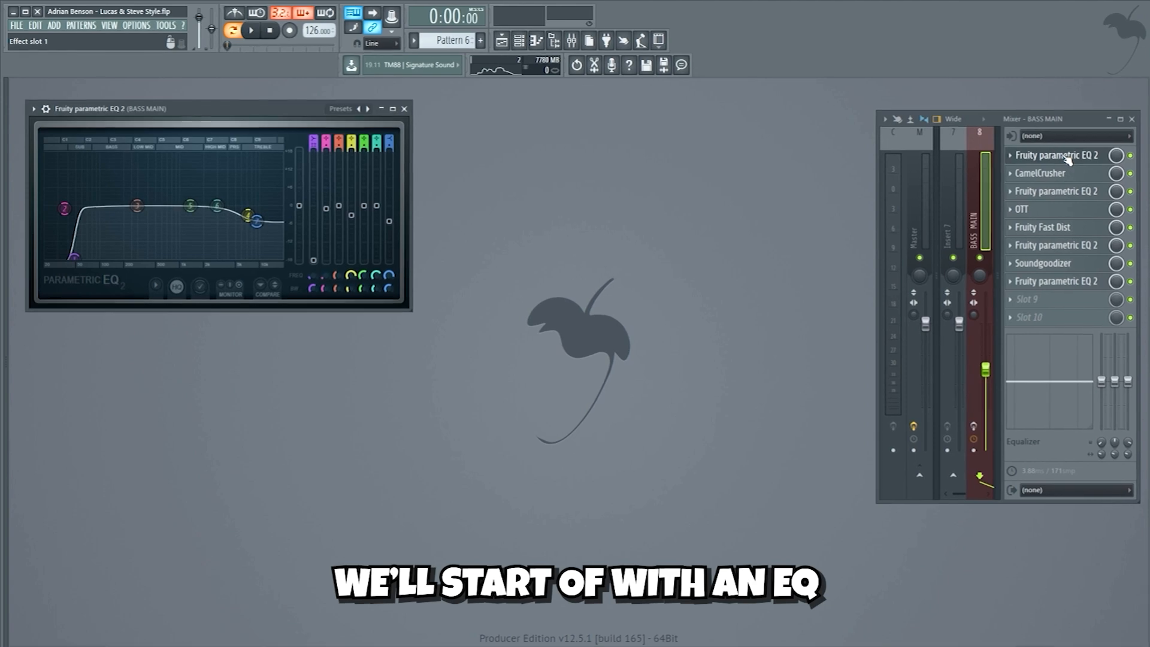
pyautogui.click(1041, 174)
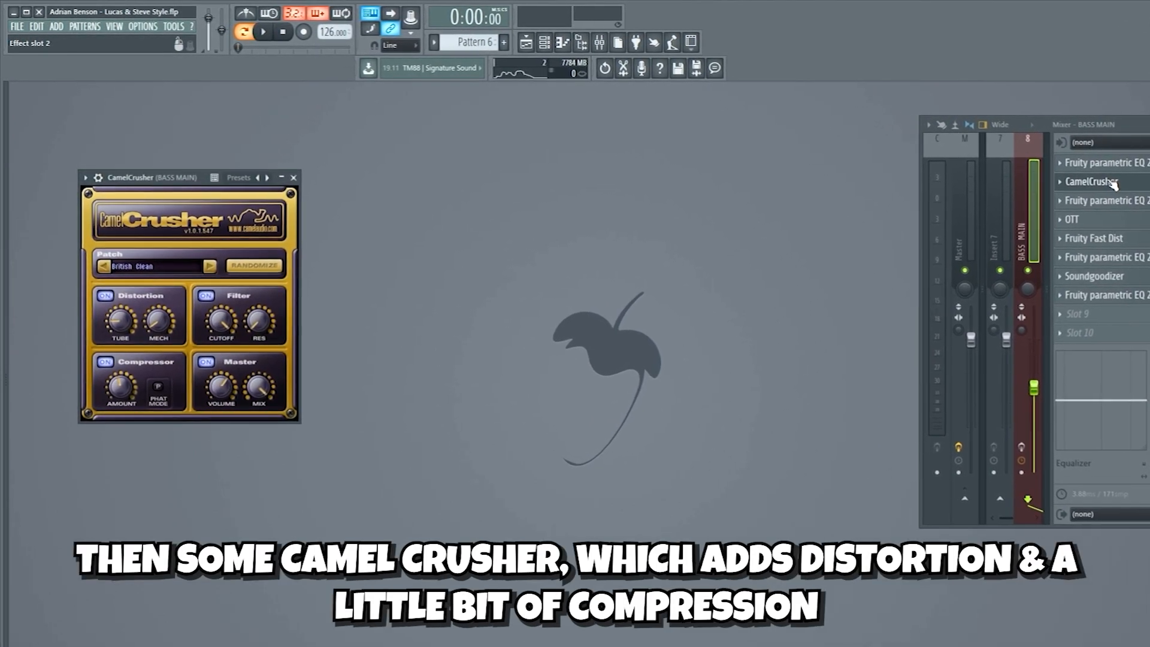
pyautogui.click(1102, 199)
pyautogui.click(1096, 218)
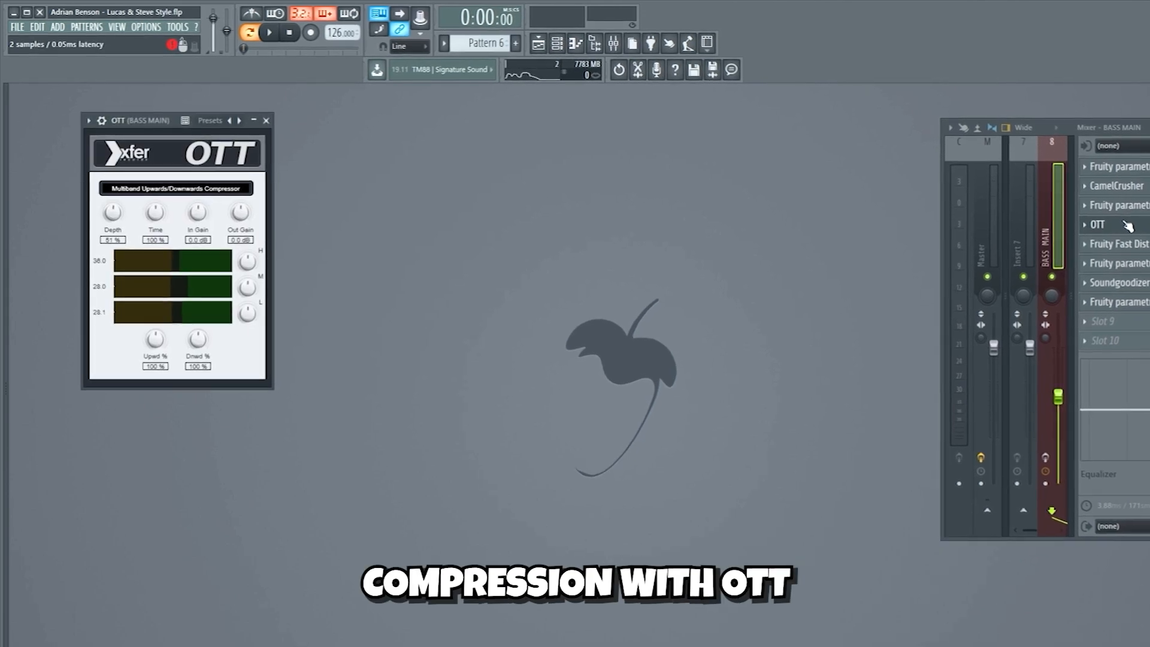
pyautogui.click(1113, 241)
pyautogui.click(1128, 268)
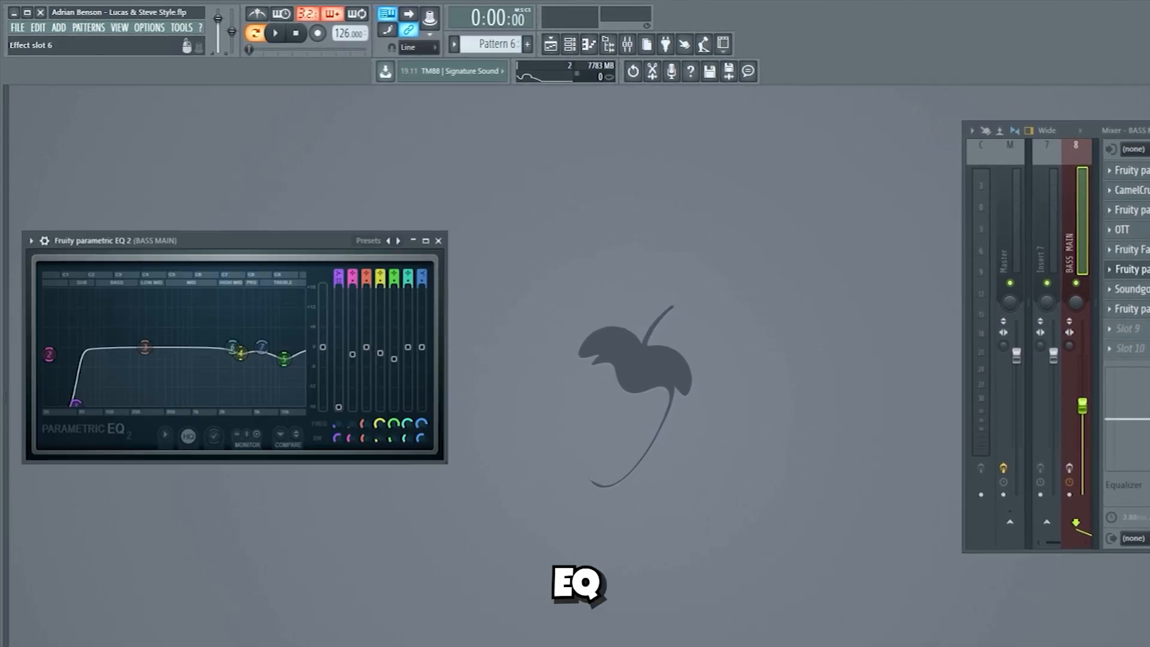
pyautogui.click(1128, 288)
pyautogui.click(1128, 307)
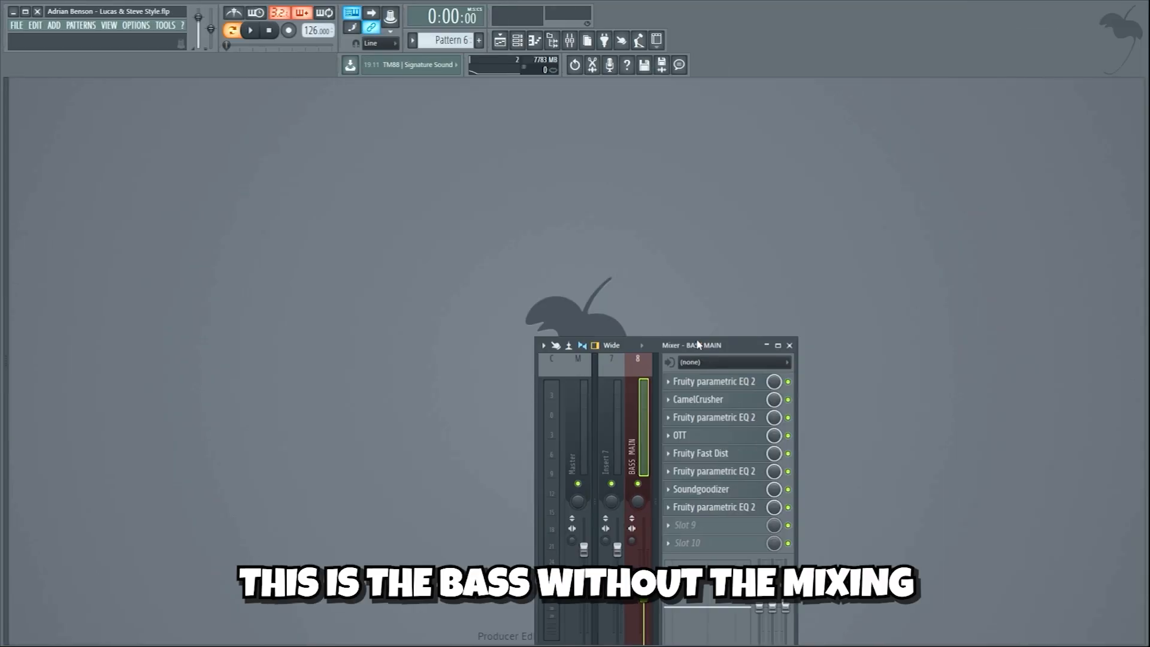
pyautogui.press('space')
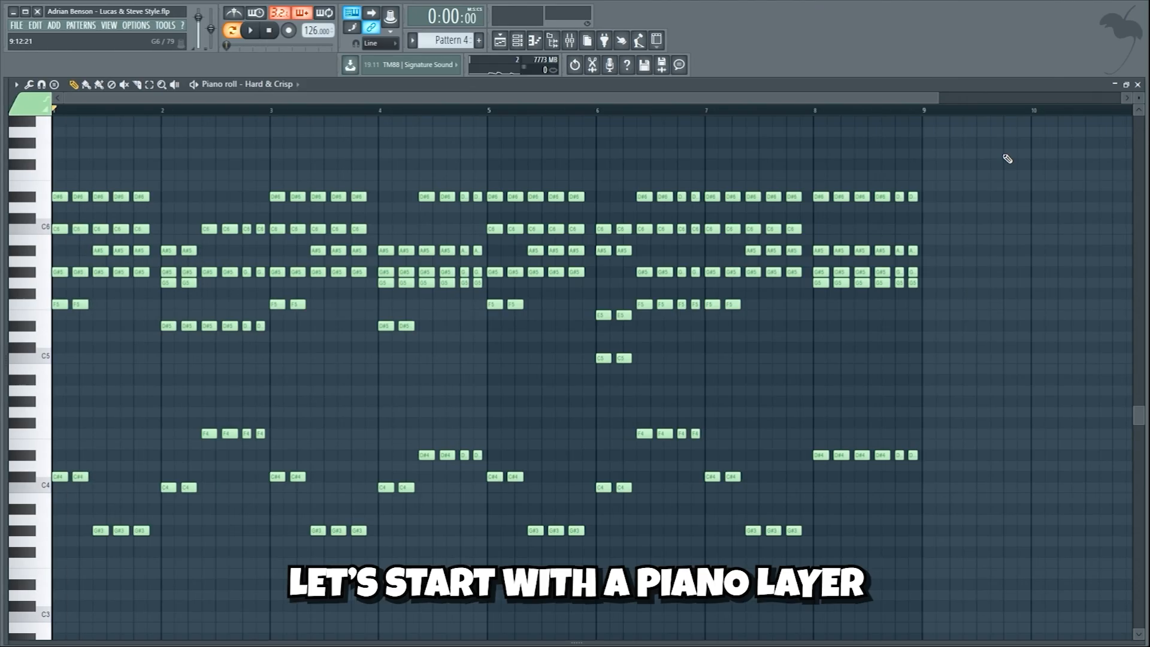
# Play the Hard & Crisp piano chords of Pattern 4 and audition the other chord layers.
pyautogui.press('space')
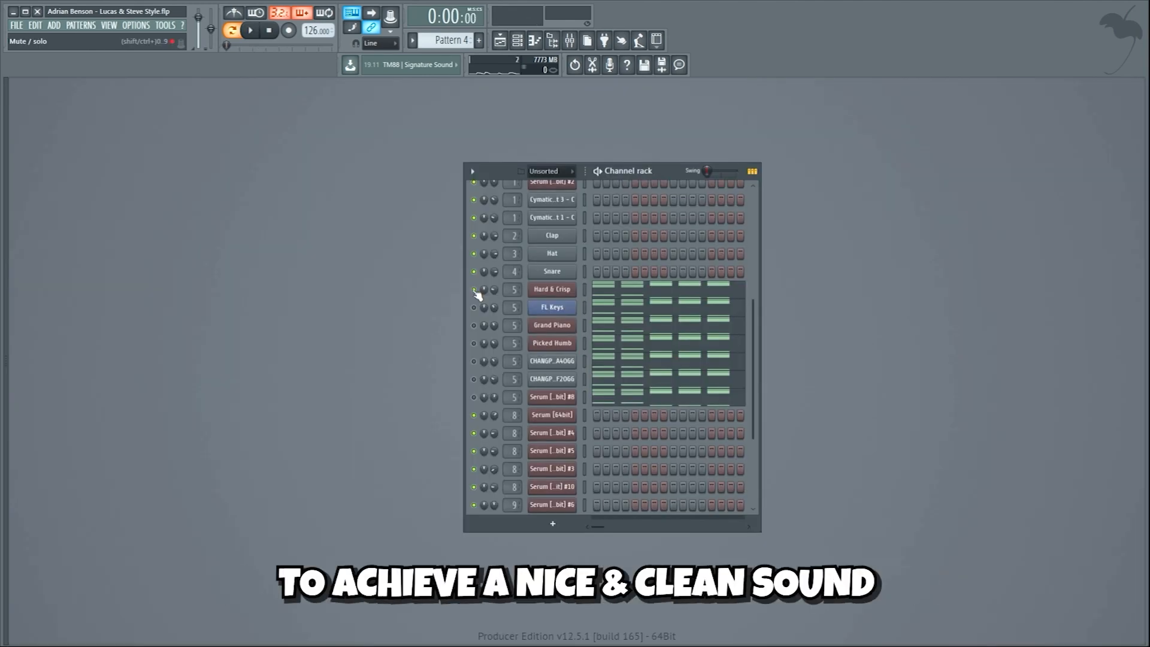
pyautogui.press('space')
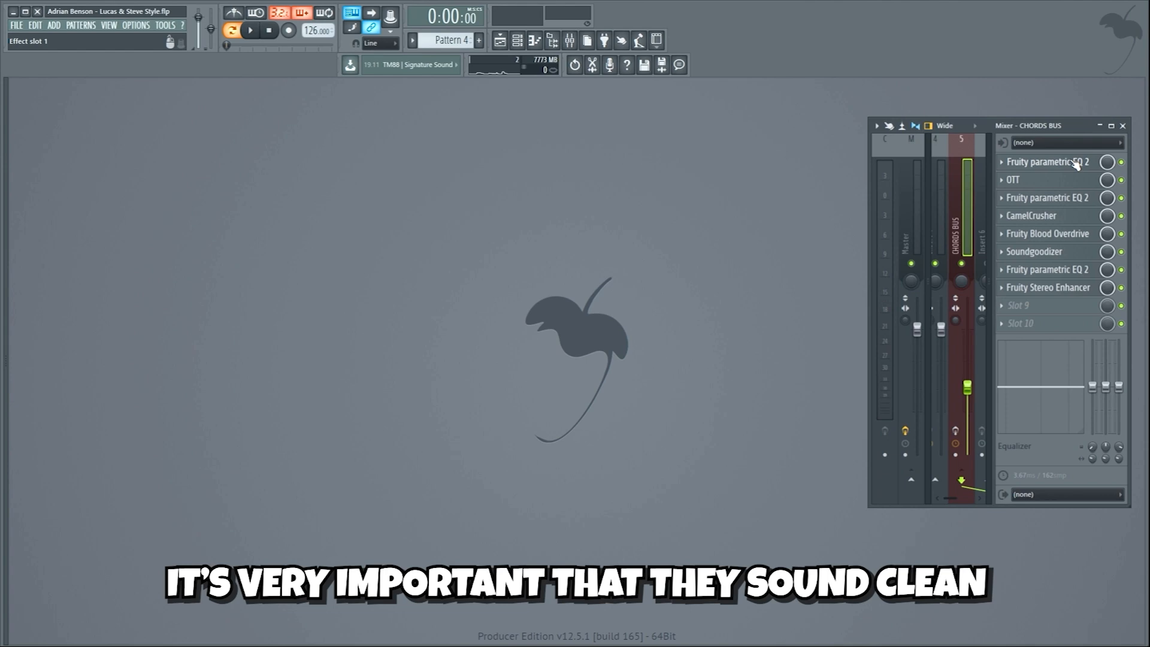
# Review the eight effects on the CHORDS BUS mixer track in order, and listen to the chords without their mixing.
pyautogui.click(1076, 164)
pyautogui.click(1067, 180)
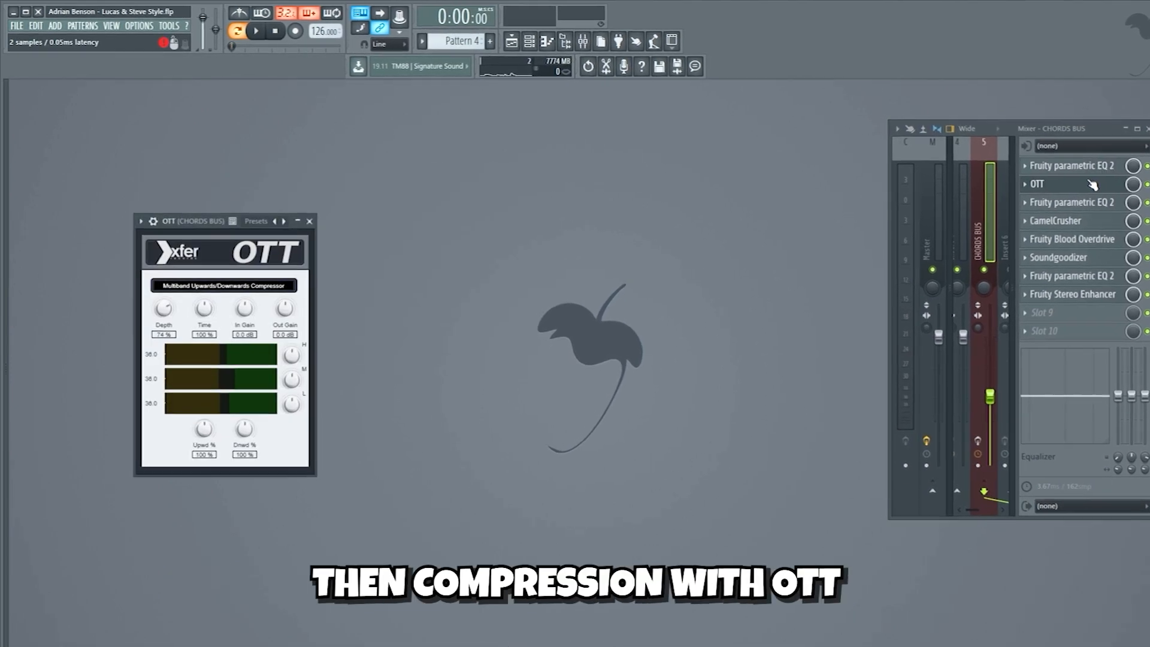
pyautogui.click(1087, 202)
pyautogui.click(1102, 222)
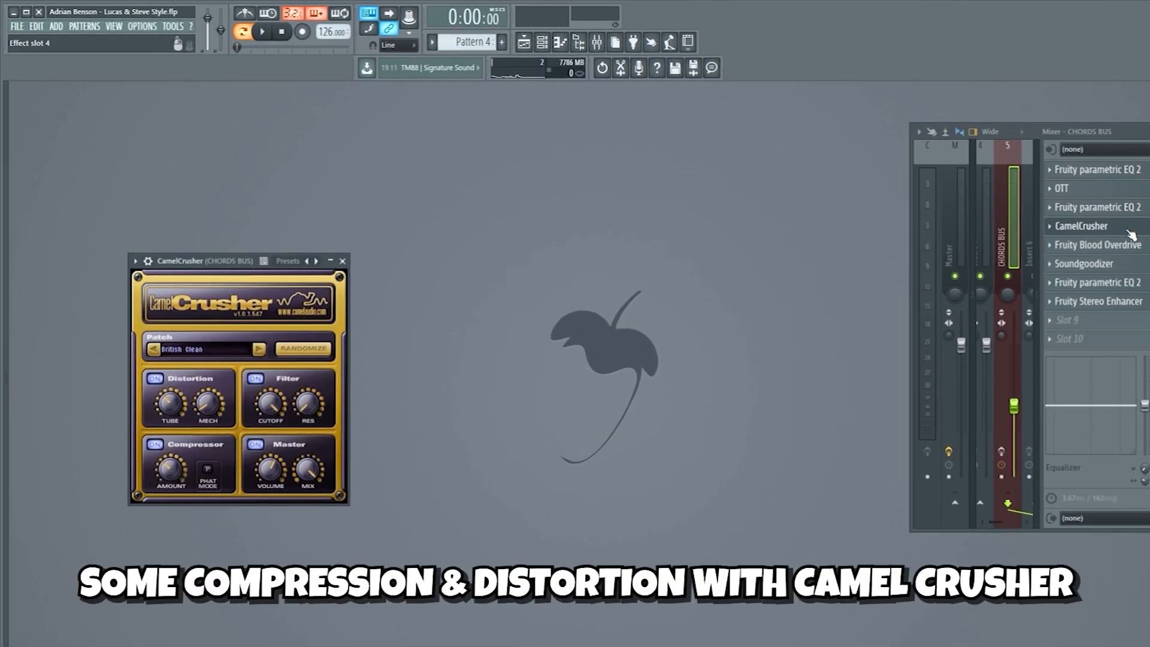
pyautogui.click(1113, 244)
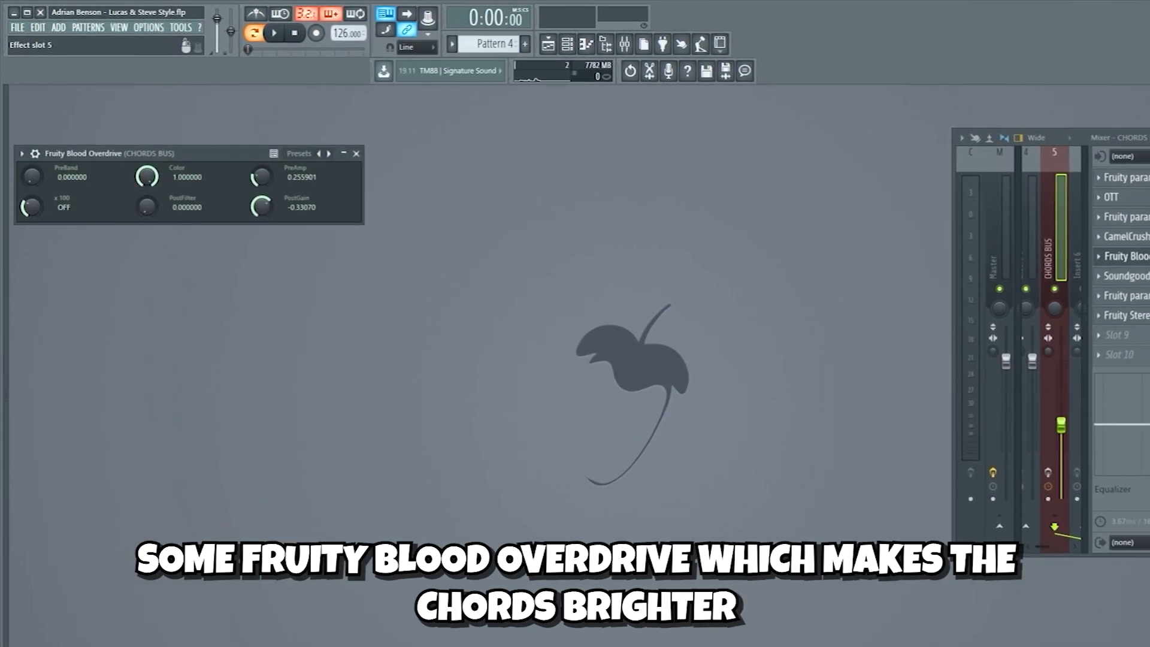
pyautogui.click(1126, 276)
pyautogui.click(1126, 295)
pyautogui.click(1126, 316)
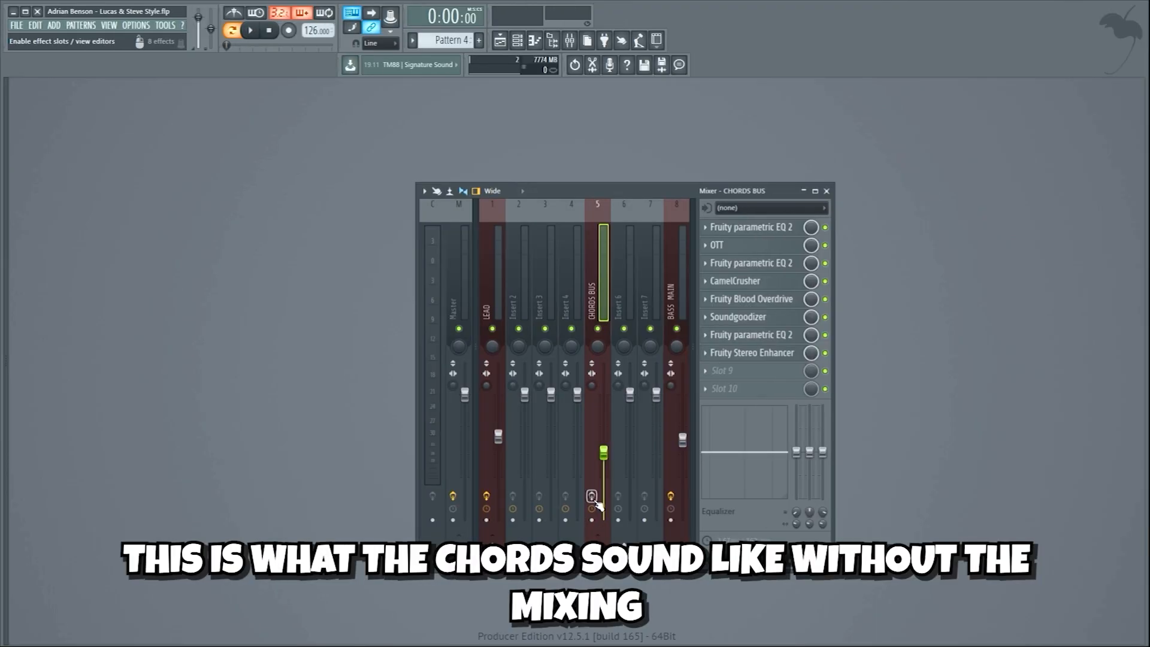
pyautogui.press('space')
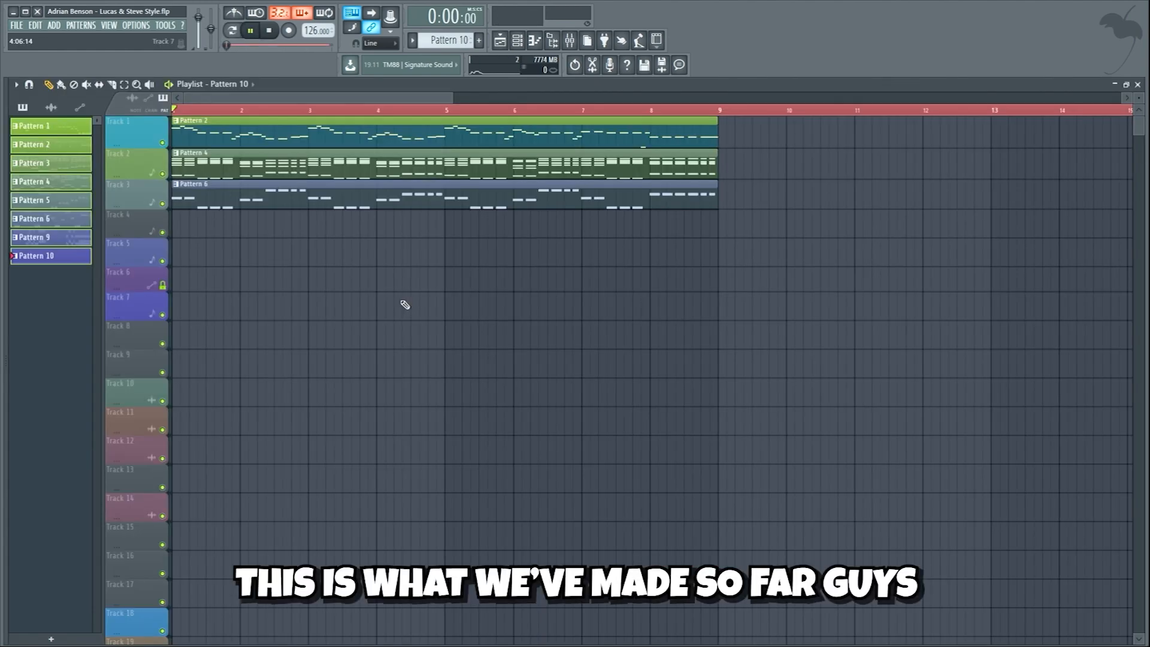
# Play the playlist arrangement that combines Patterns 2, 4 and 6.
pyautogui.press('space')
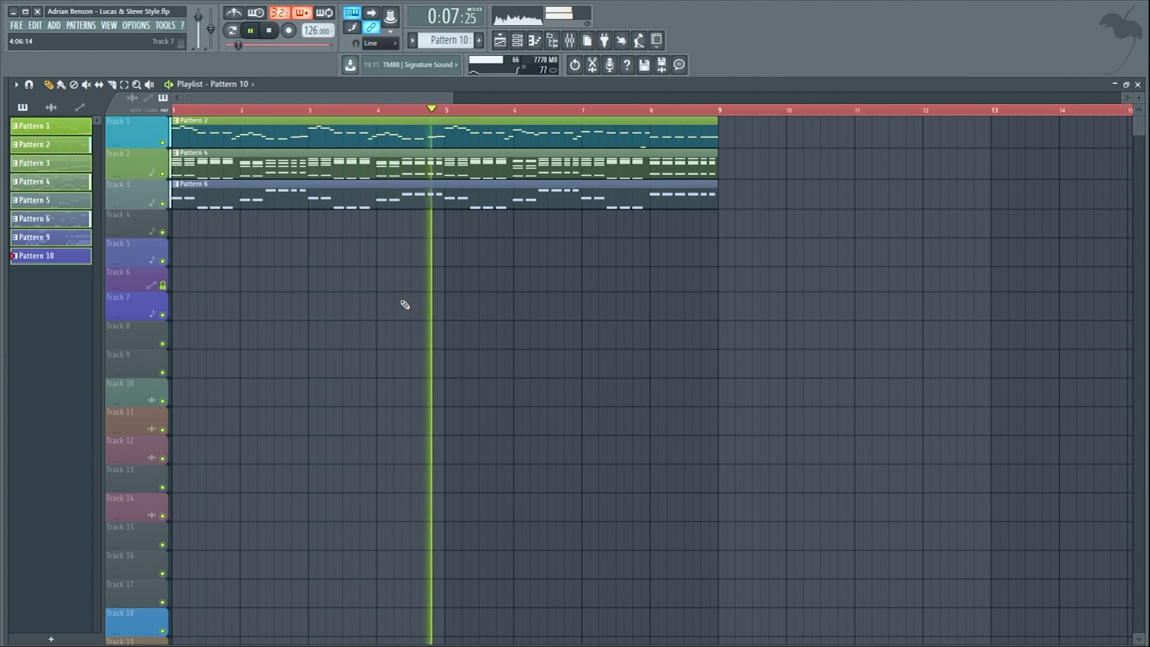
pyautogui.press('space')
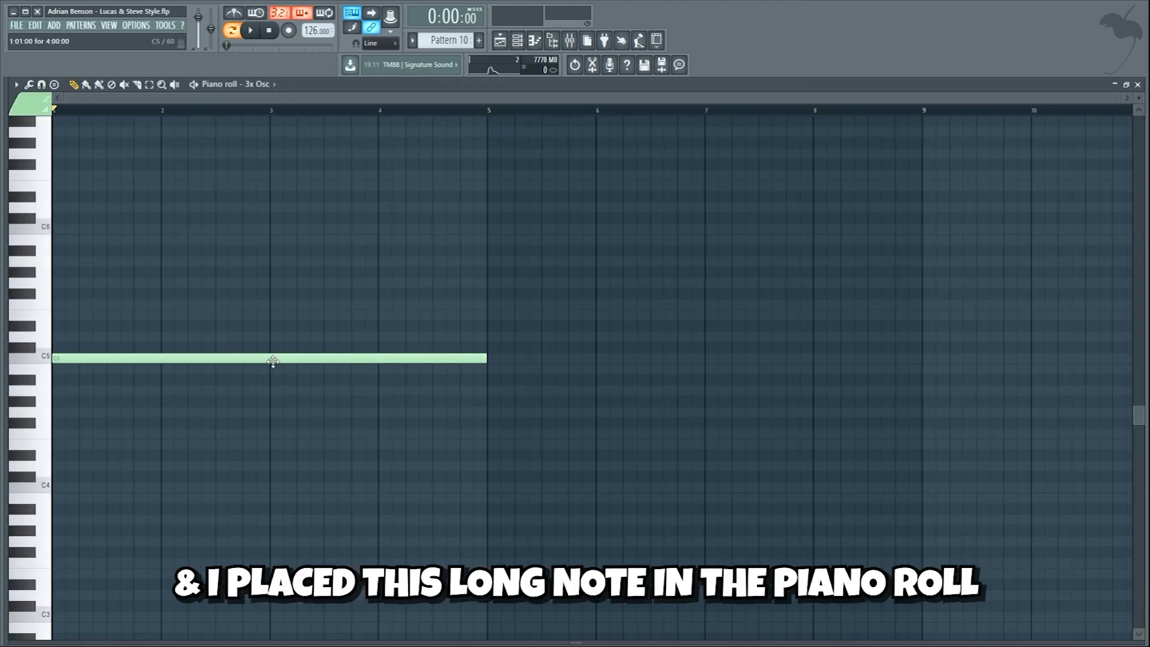
# Compare the arrangement with and without the long 3x Osc white noise note of Pattern 10 by muting Track 4.
pyautogui.moveTo(273, 361)
pyautogui.mouseDown()
pyautogui.moveTo(261, 221)
pyautogui.moveTo(273, 334)
pyautogui.moveTo(256, 366)
pyautogui.mouseUp()
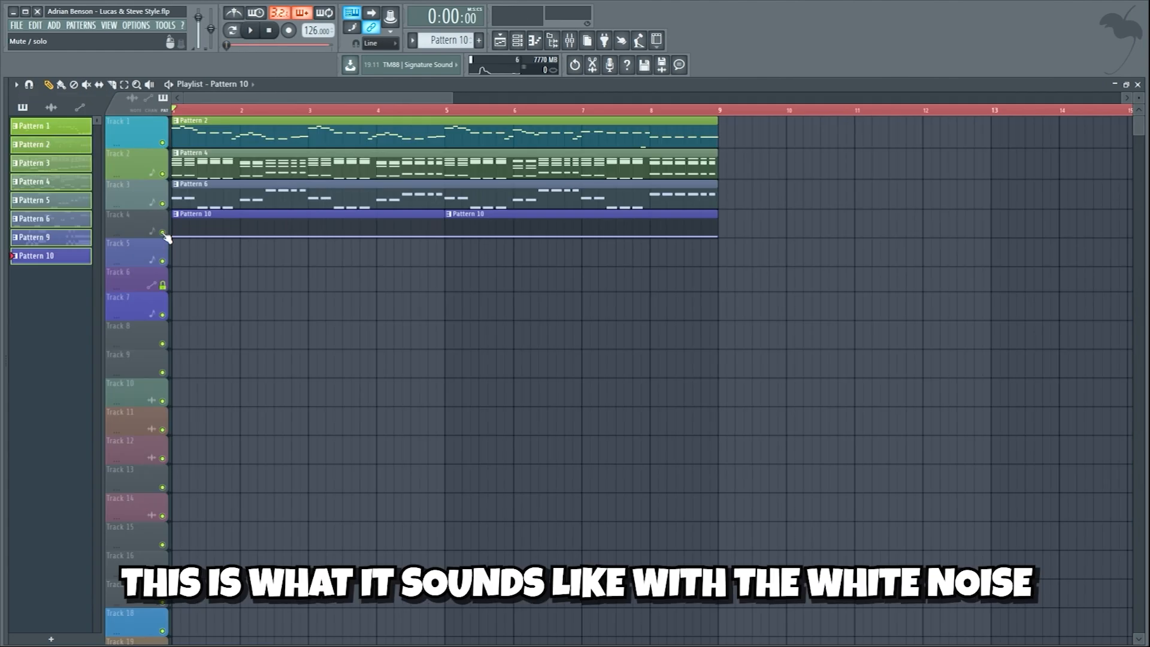
pyautogui.press('space')
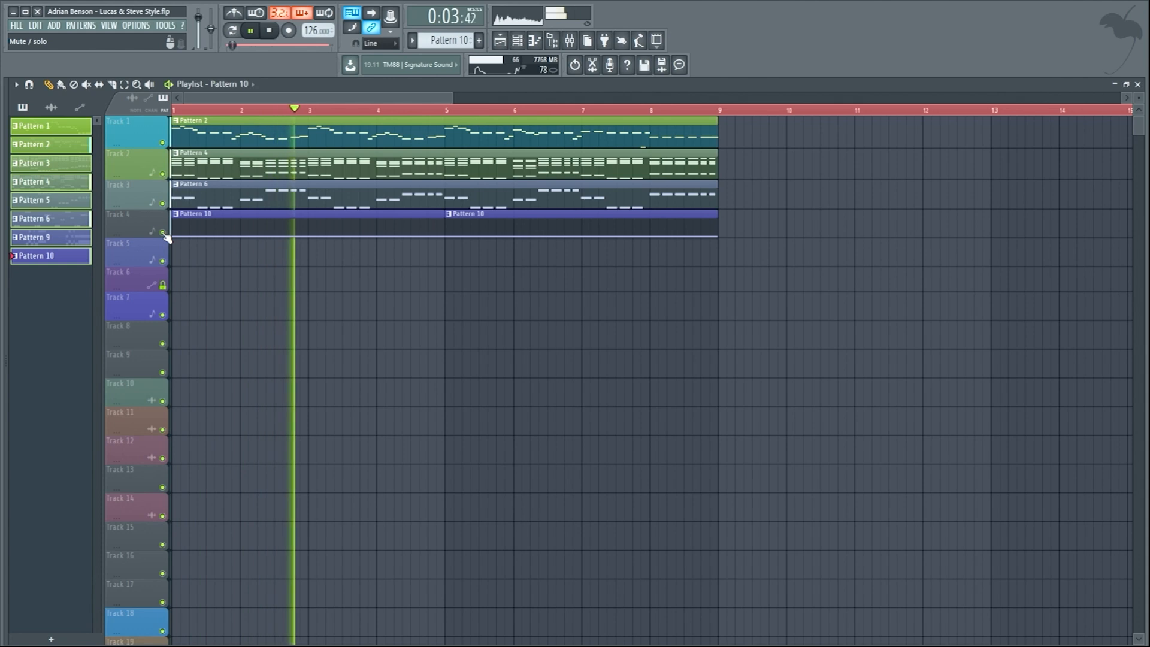
pyautogui.click(163, 233)
pyautogui.press('space')
pyautogui.press('space')
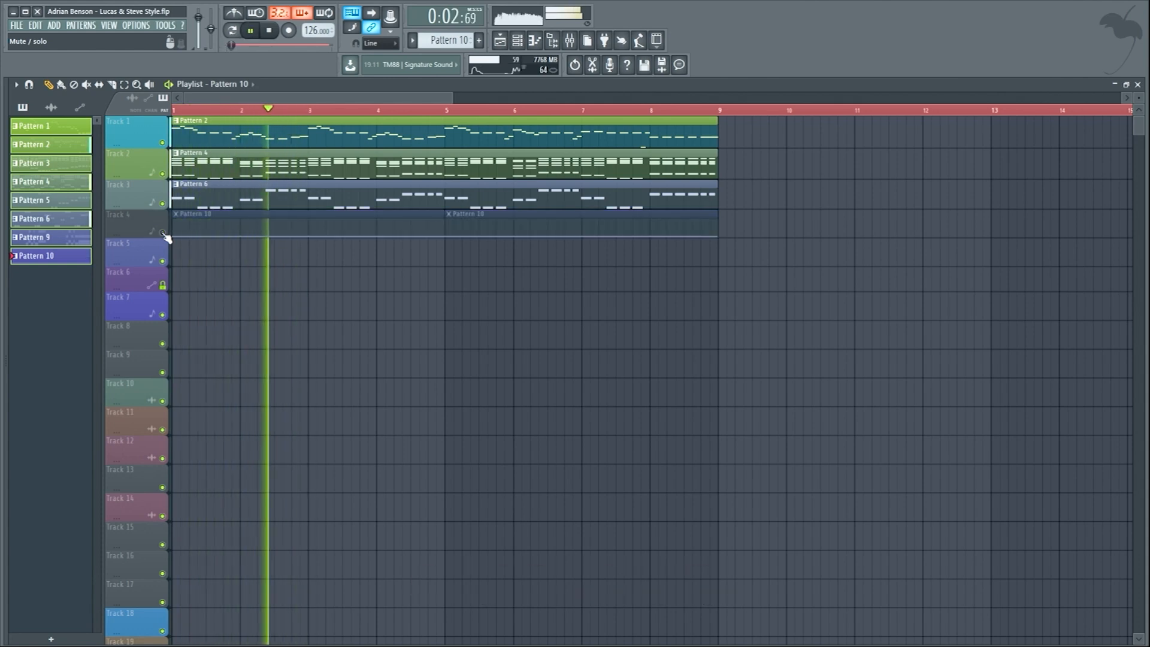
# Play the Pattern 4 chords together with the Pattern 9 layer and its Sylenth1 cutoff frequency automation.
pyautogui.press('space')
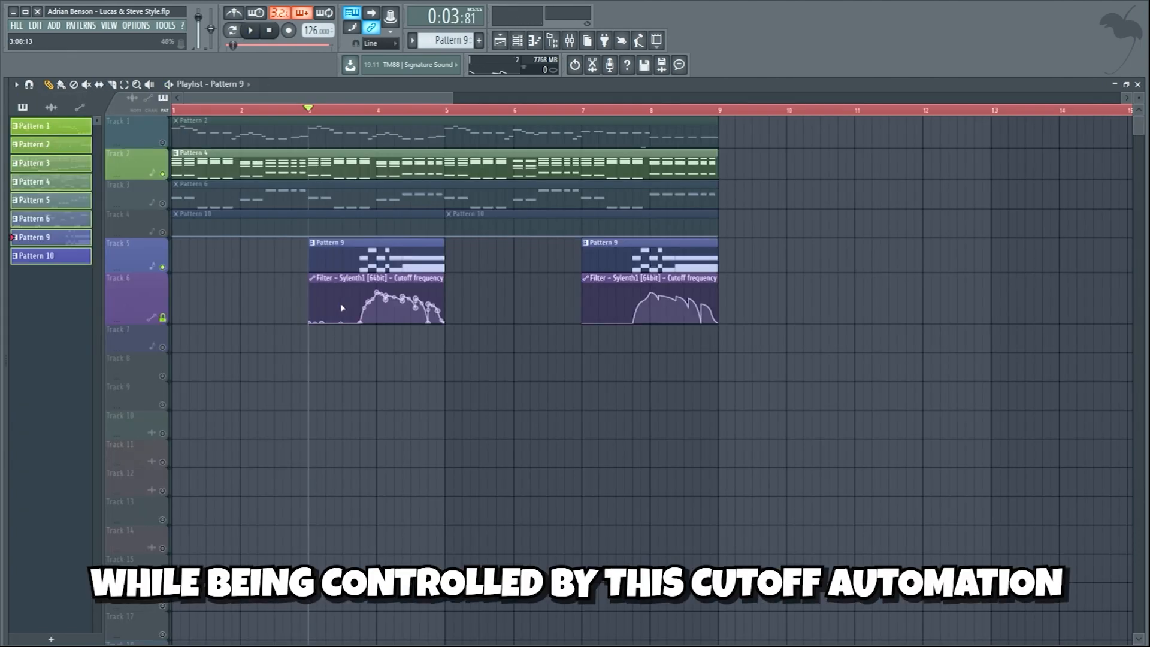
pyautogui.press('space')
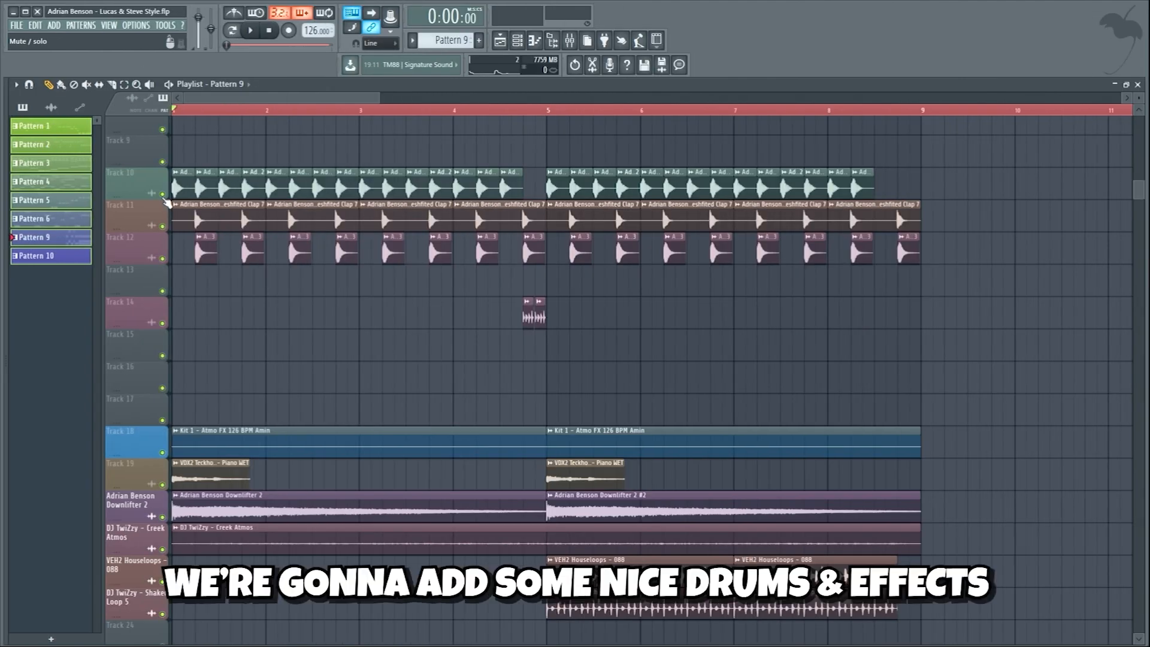
# Play the drums and effects, soloing the Downlifter 2, Creek Atmos, VEH2 Houseloops - 088 and Shaker Loop 5 tracks one after another.
pyautogui.press('space')
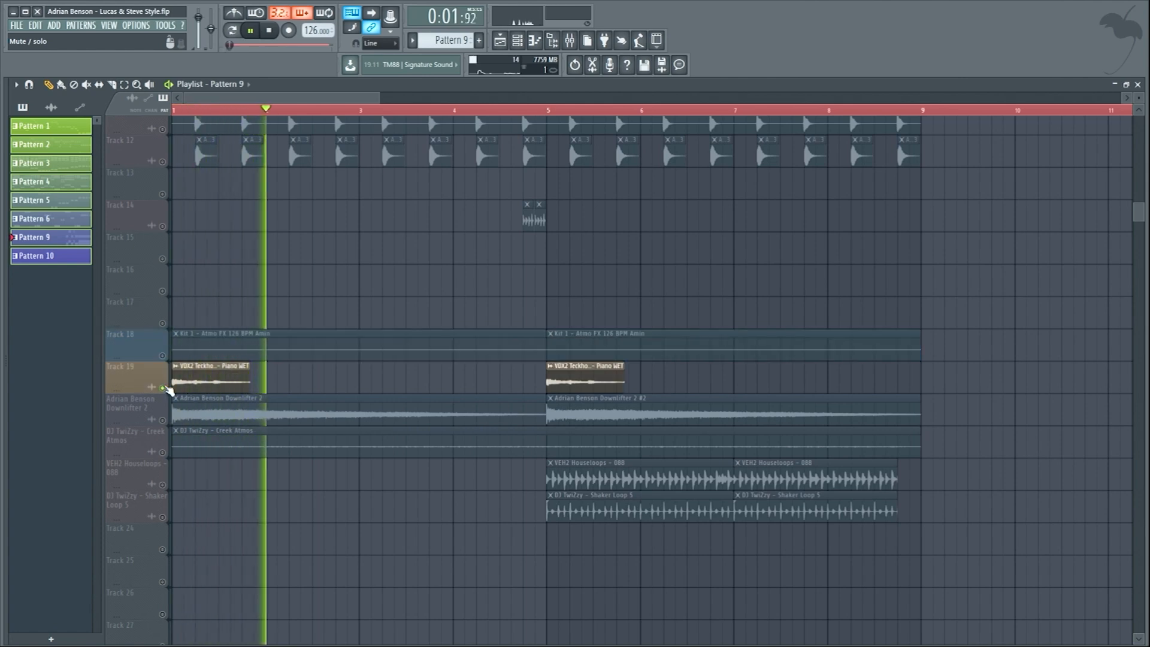
pyautogui.keyDown('ctrl'); pyautogui.click(162, 420); pyautogui.keyUp('ctrl')
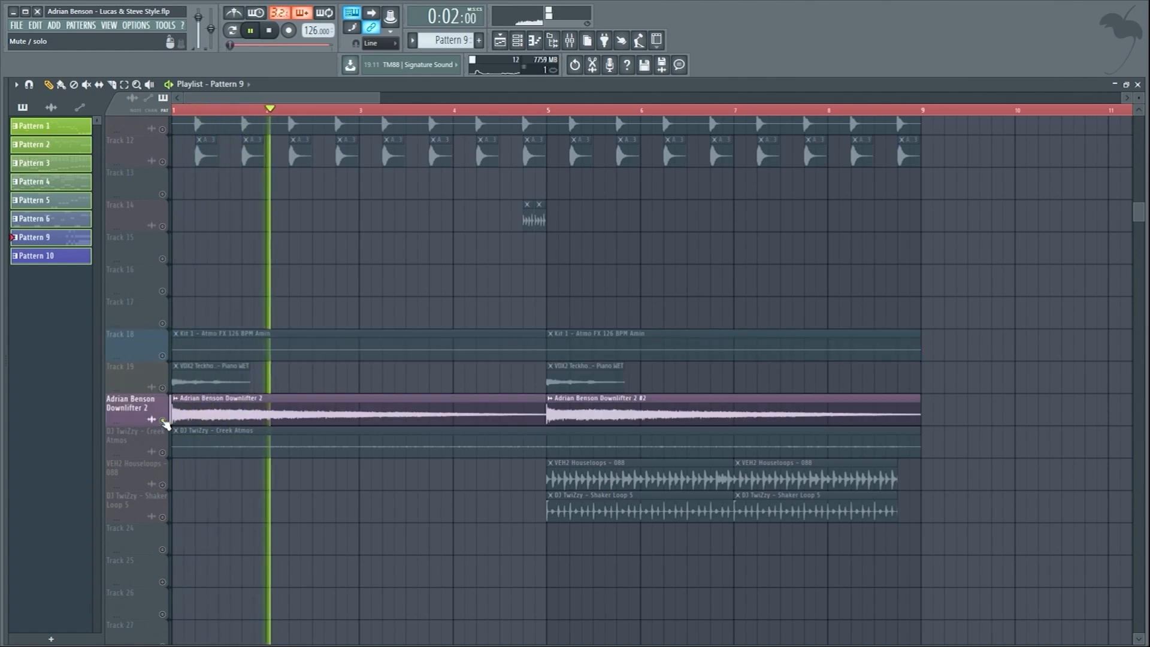
pyautogui.keyDown('ctrl'); pyautogui.click(162, 452); pyautogui.keyUp('ctrl')
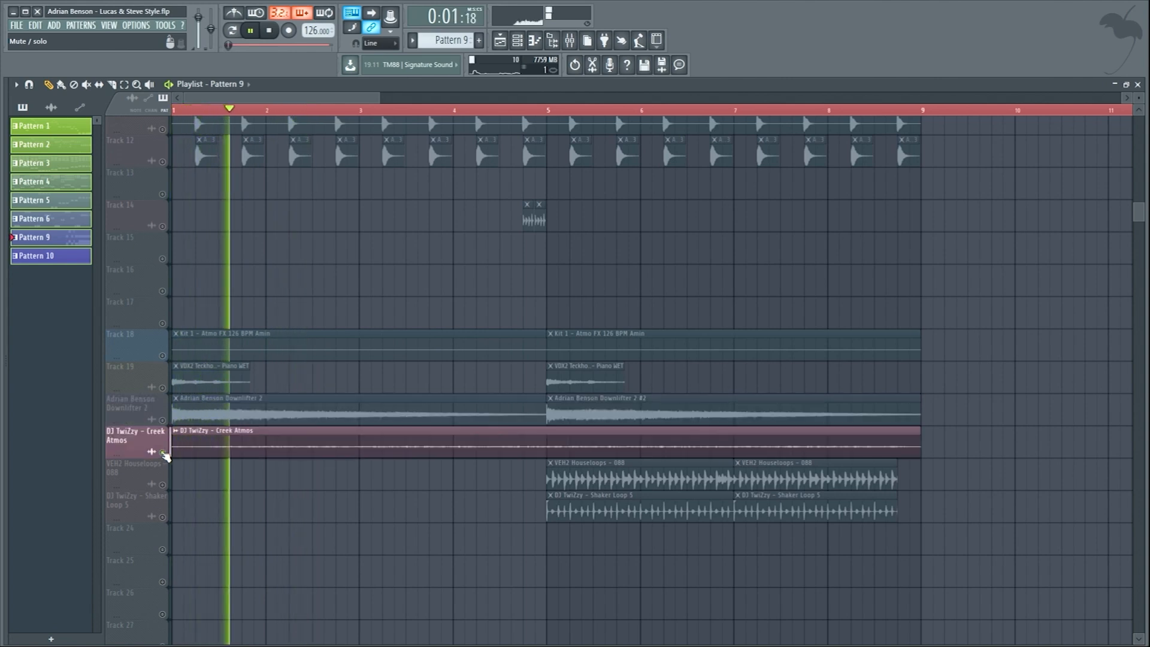
pyautogui.keyDown('ctrl'); pyautogui.click(162, 485); pyautogui.keyUp('ctrl')
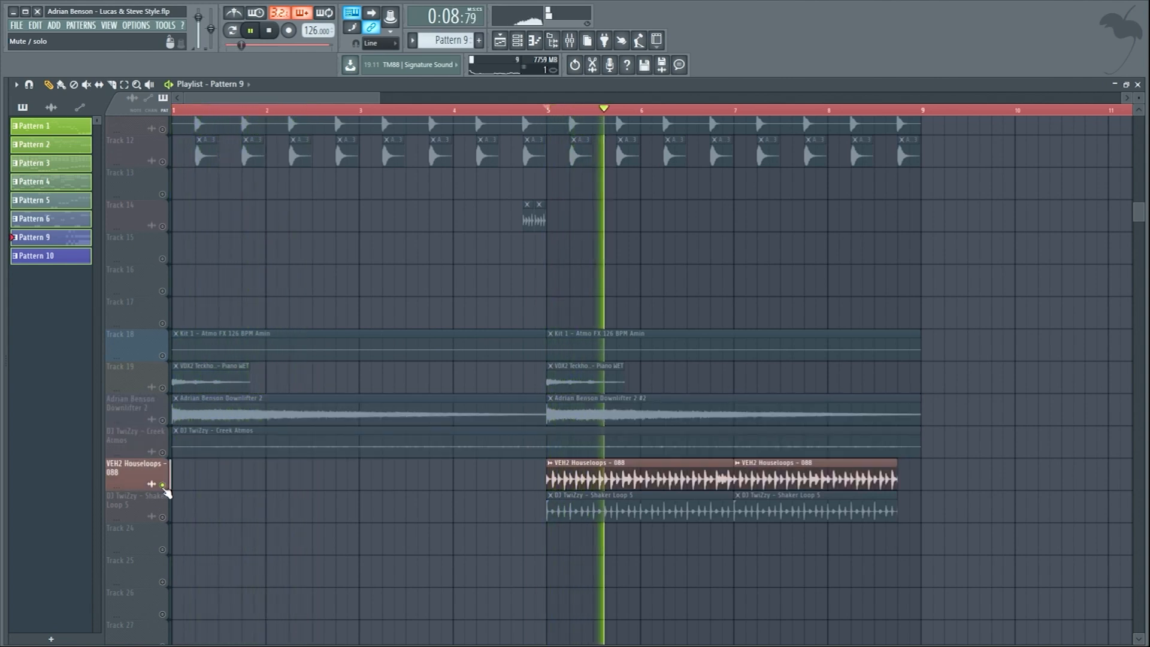
pyautogui.keyDown('ctrl'); pyautogui.click(163, 517); pyautogui.keyUp('ctrl')
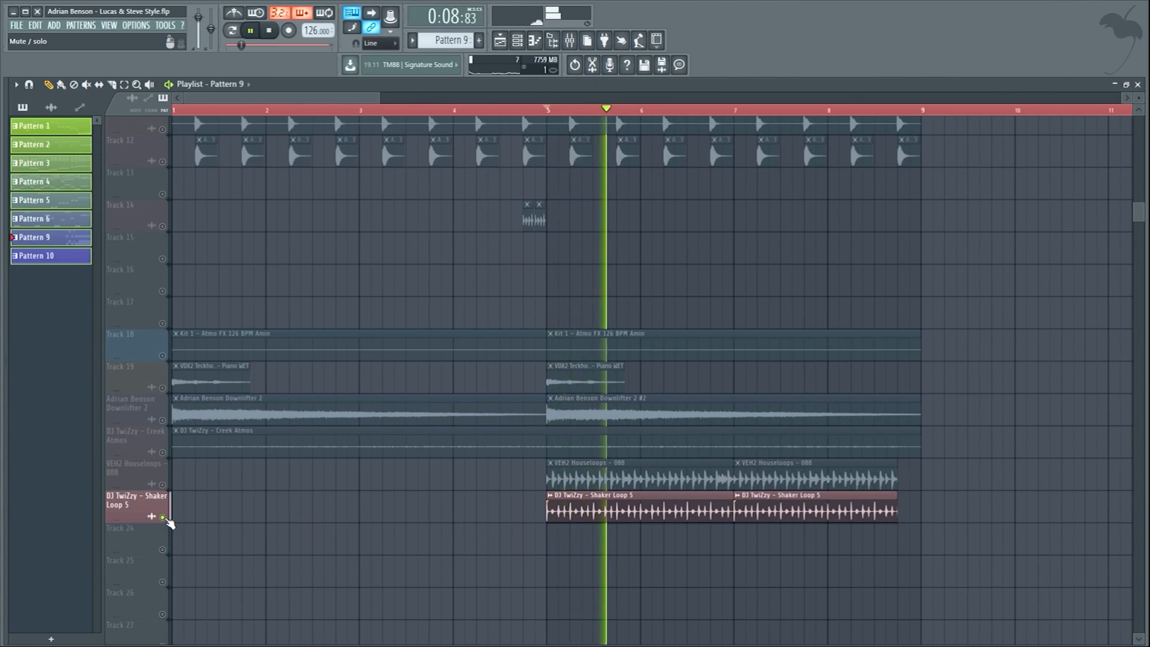